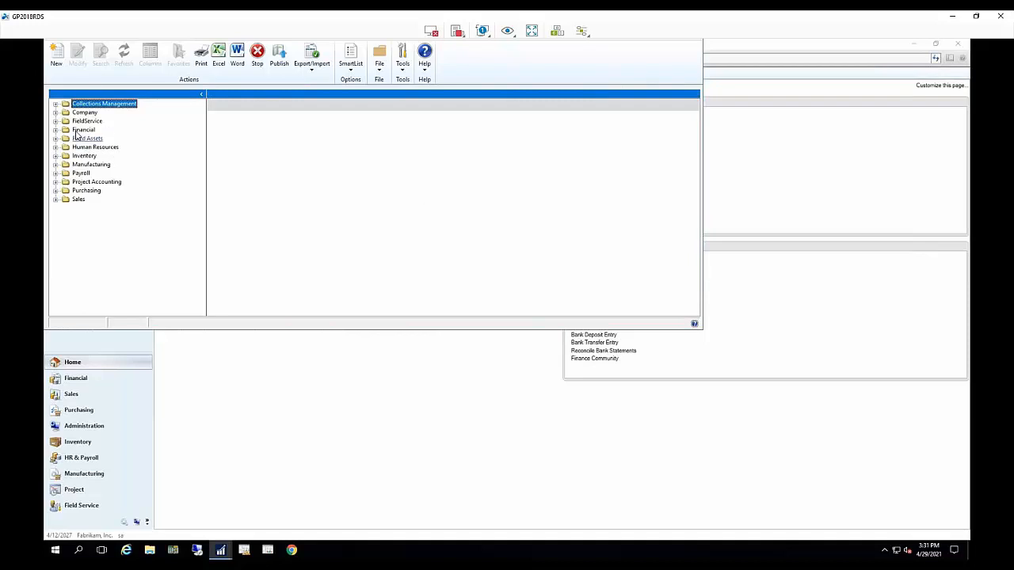
Open the default Vendors list under Purchasing and create a new SmartList from it named Vendor EFT.
click(55, 191)
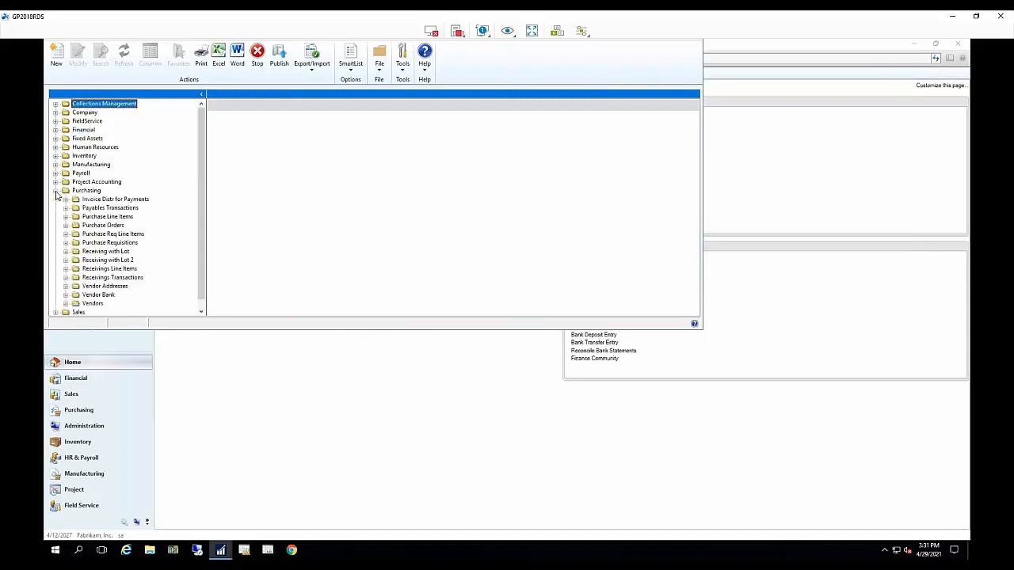
click(65, 304)
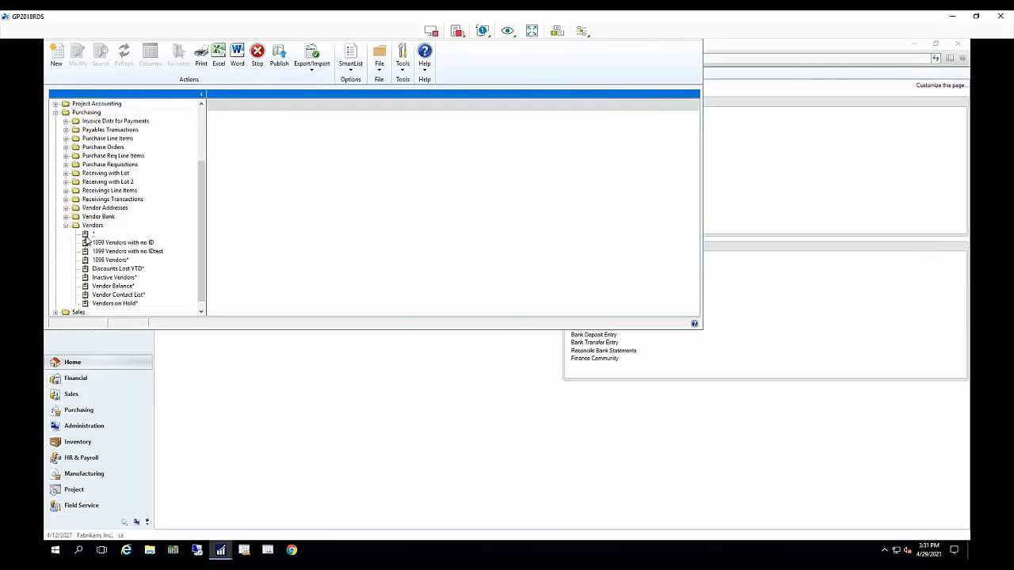
click(86, 236)
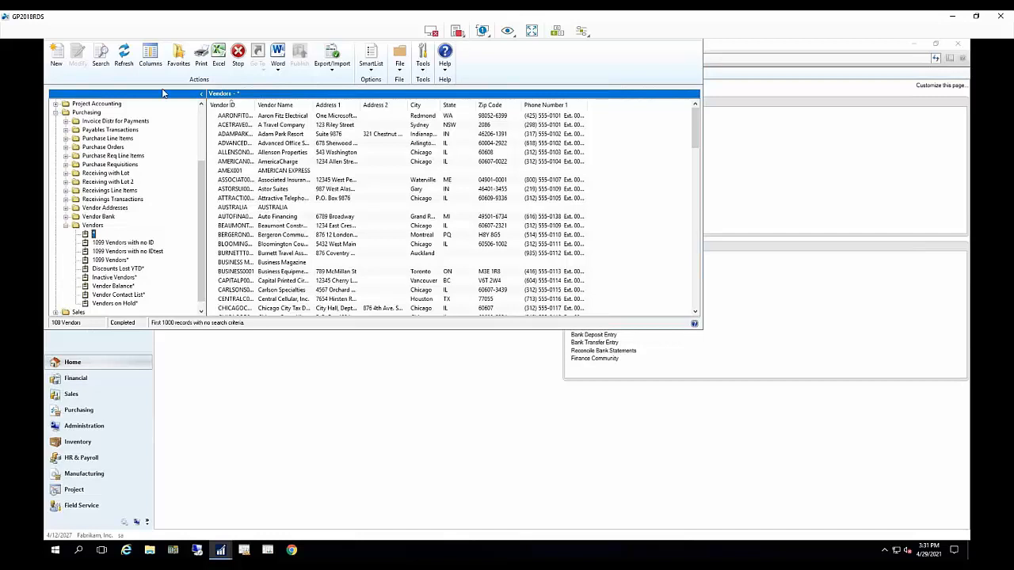
click(57, 59)
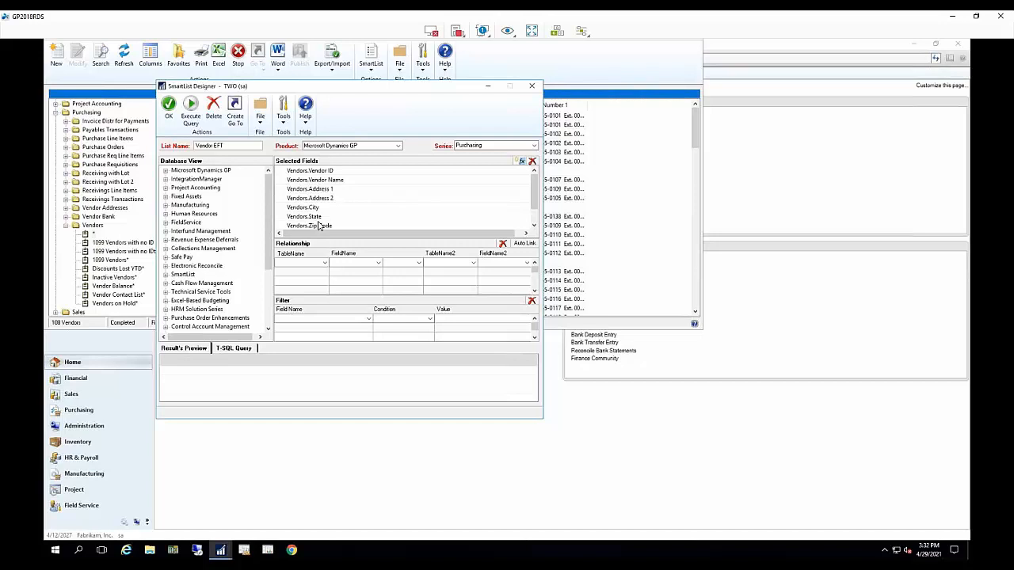
Add the Address Electronic Funds Transfer Master table from the Microsoft Dynamics GP Company tables and review its selected fields.
click(165, 171)
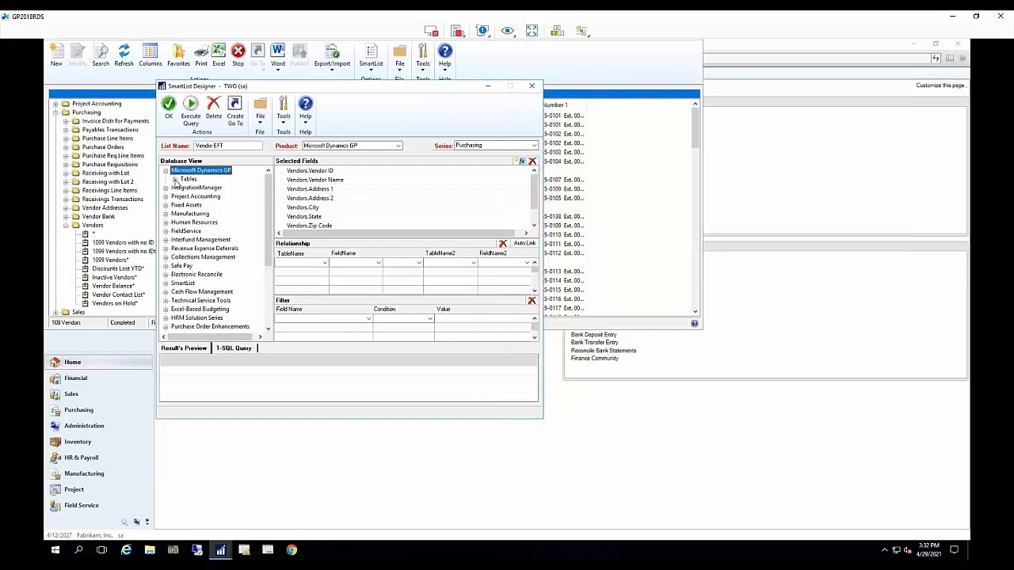
click(175, 180)
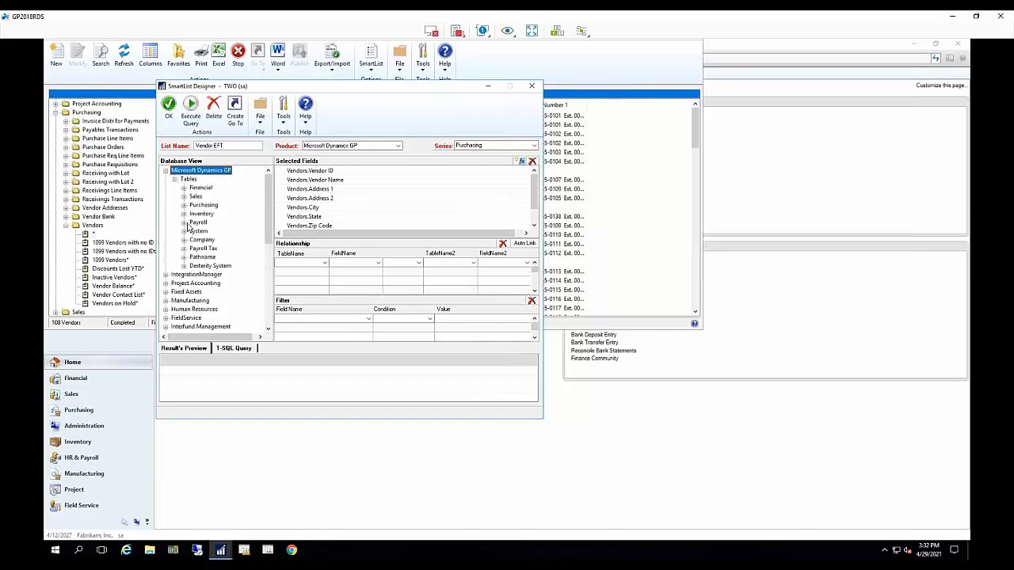
click(184, 240)
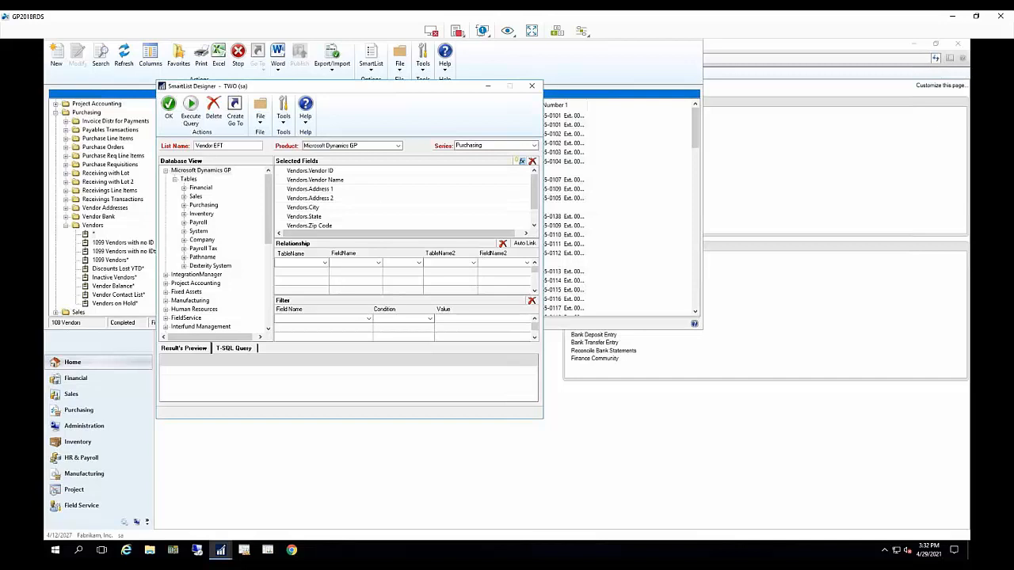
double_click(201, 239)
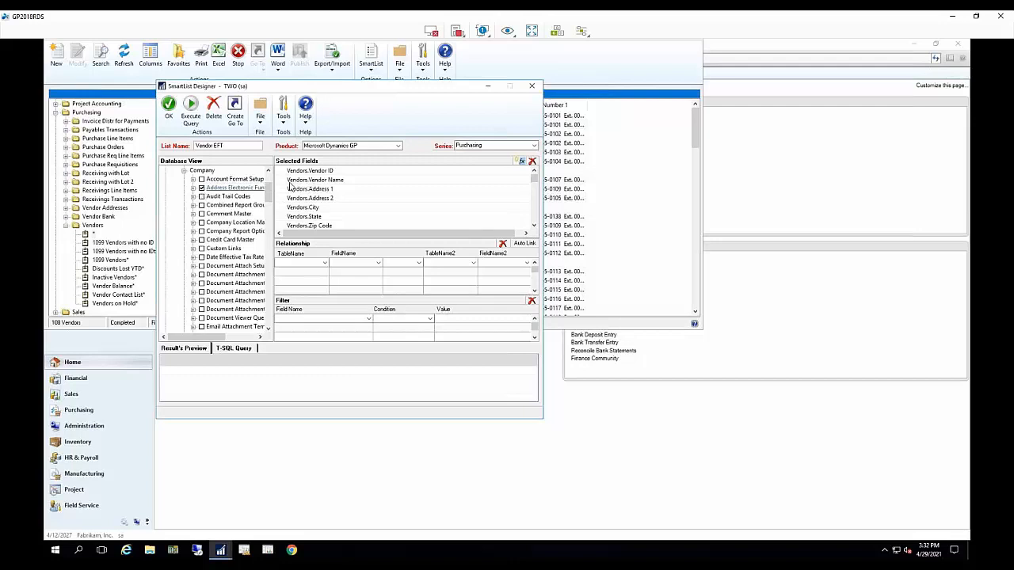
drag(532, 183, 537, 204)
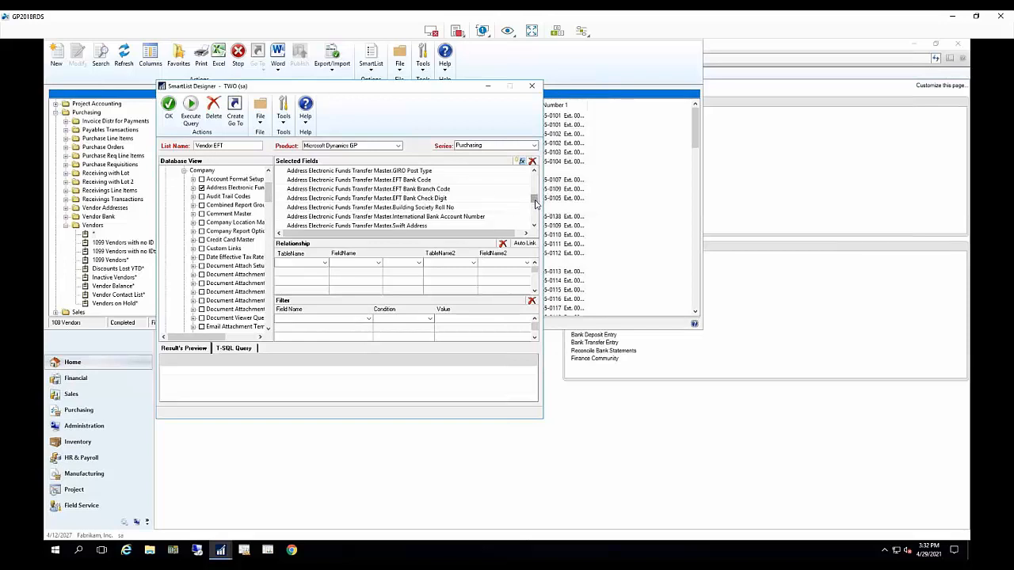
drag(535, 203, 529, 219)
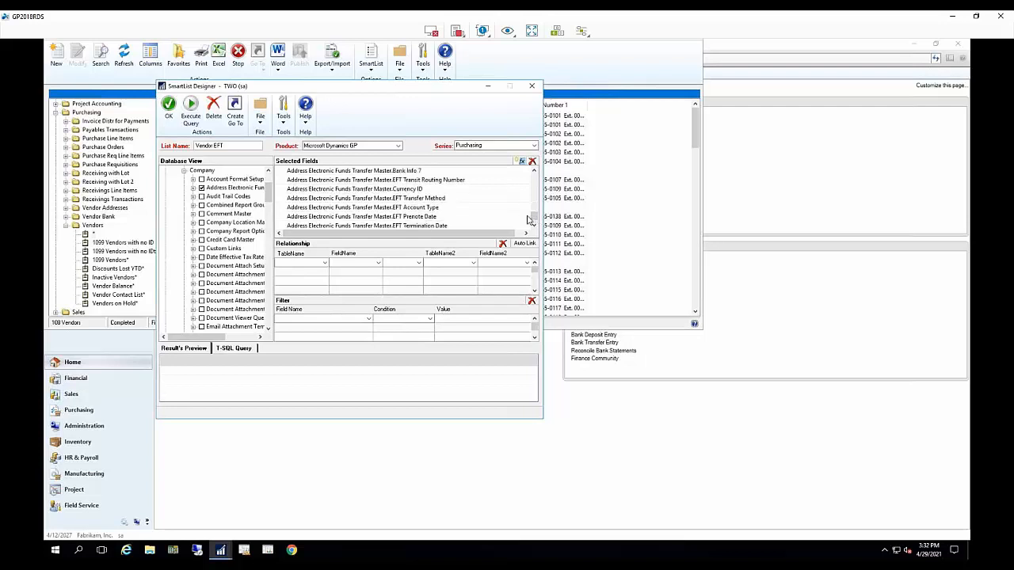
Set the first side of the relationship to the Vendor ID field of the Address Electronic Funds Transfer Master table.
click(324, 266)
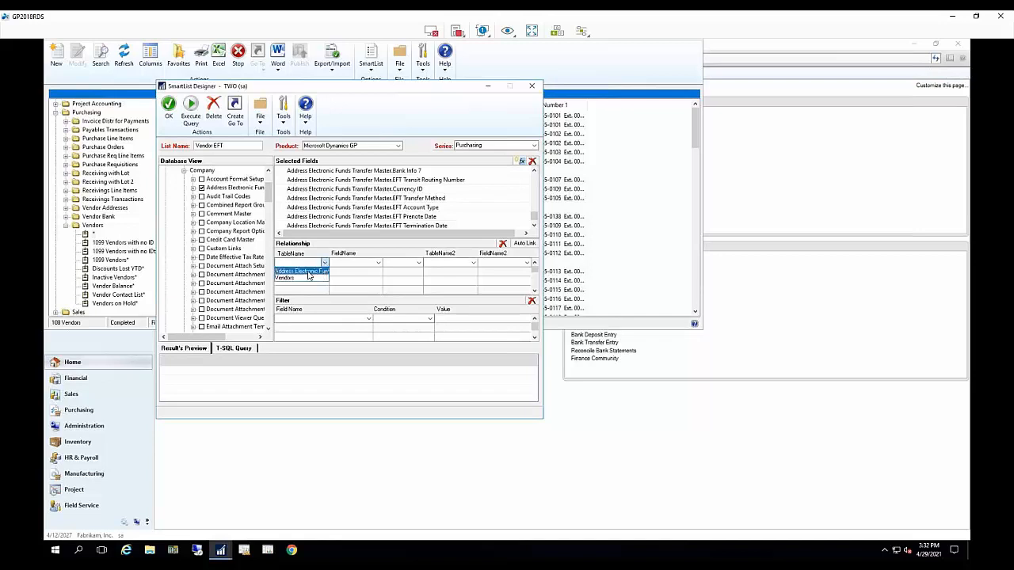
click(305, 270)
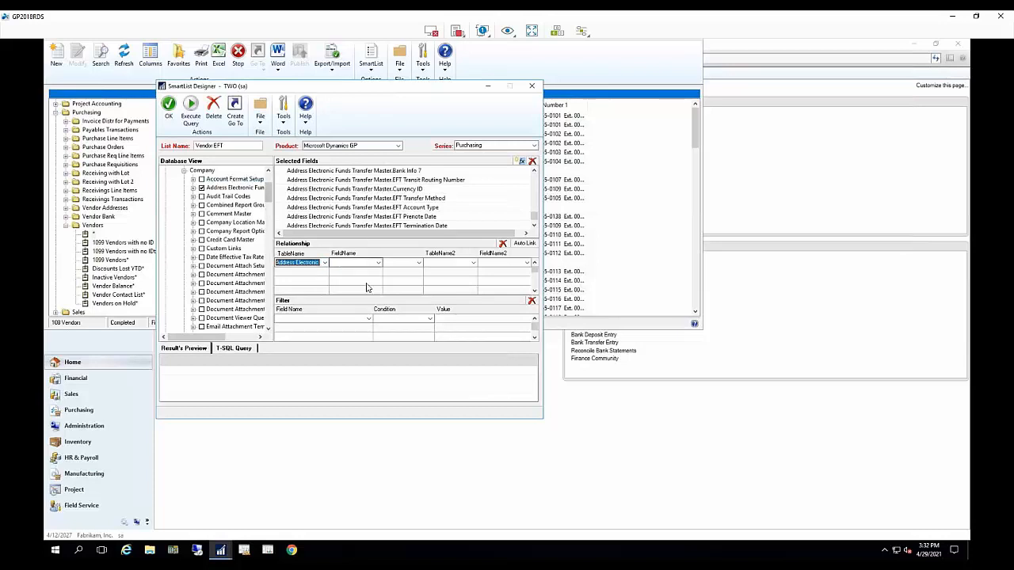
click(324, 264)
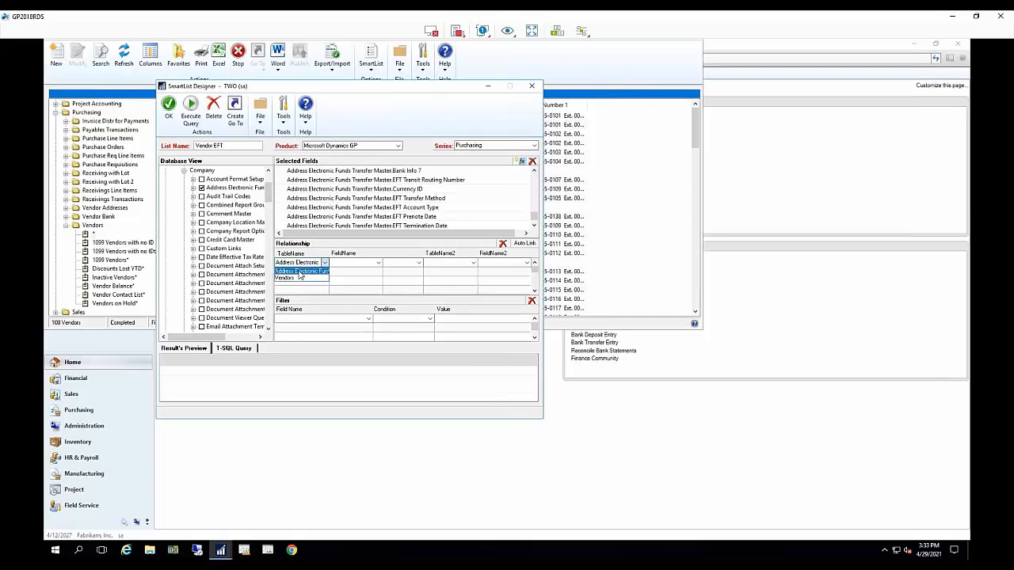
click(314, 272)
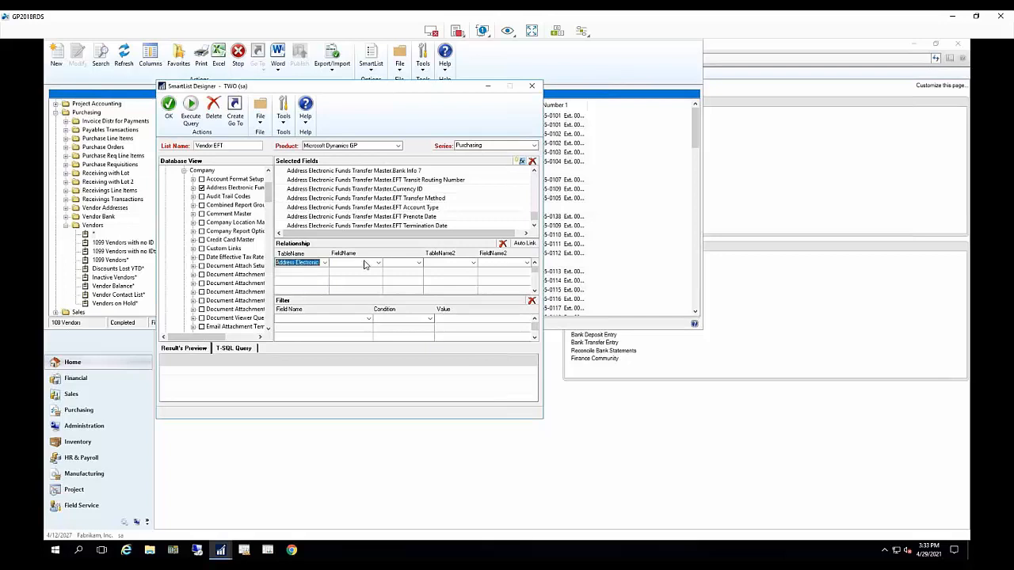
click(369, 264)
click(378, 264)
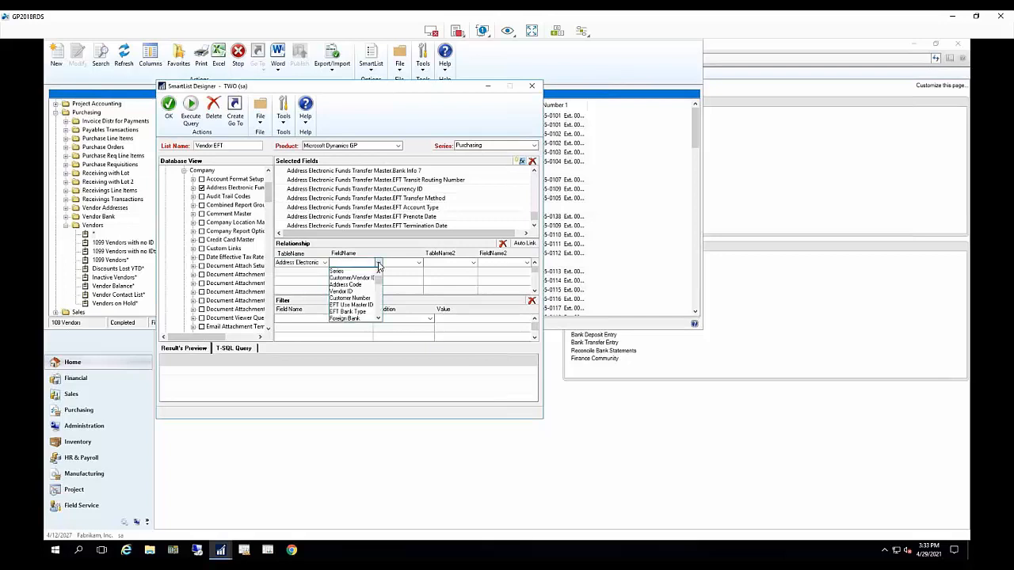
click(346, 291)
Complete the relationship as a Left Join to the Vendor ID field of the Vendors table.
click(420, 266)
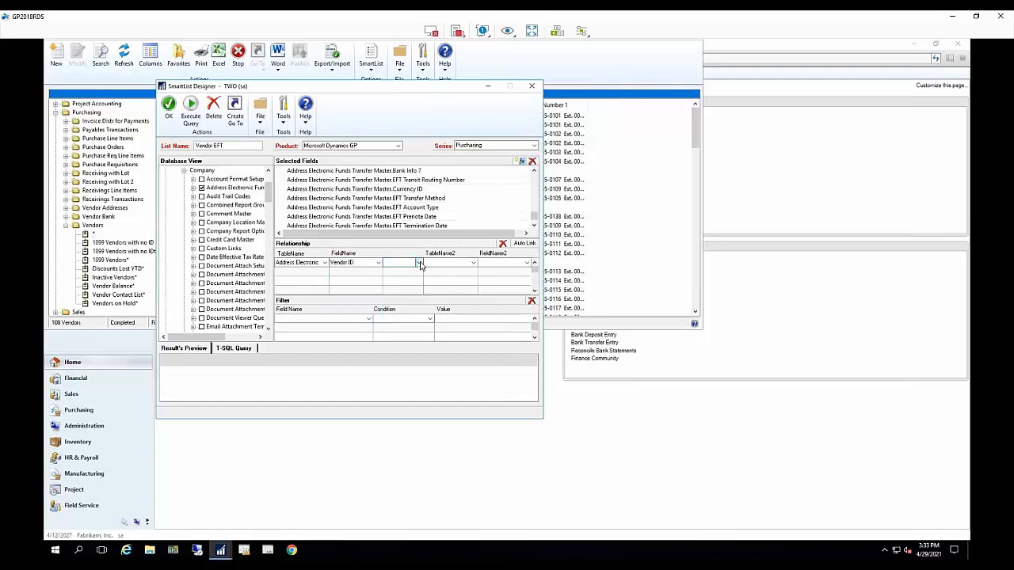
click(420, 265)
click(400, 270)
click(473, 264)
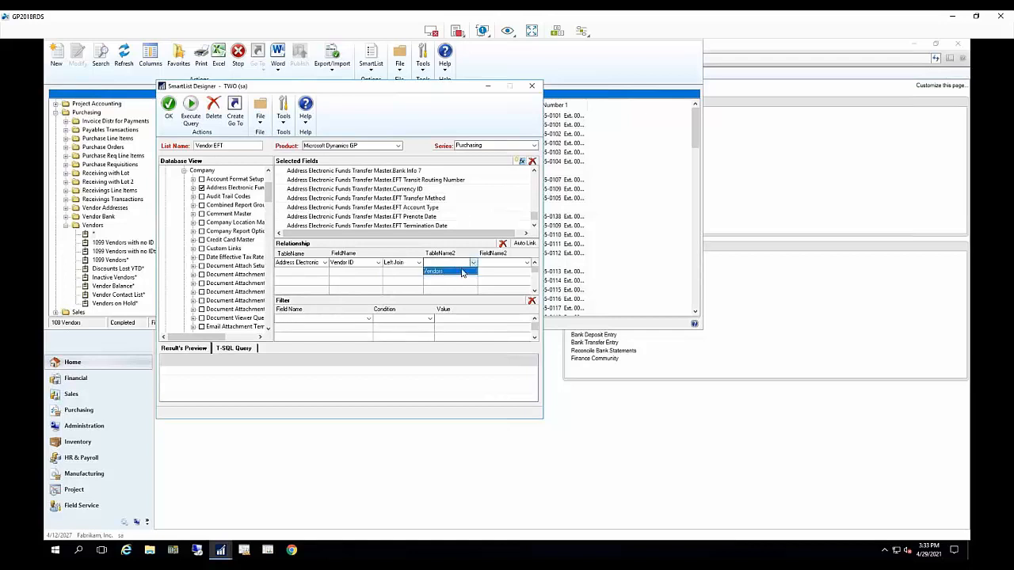
click(463, 272)
click(526, 263)
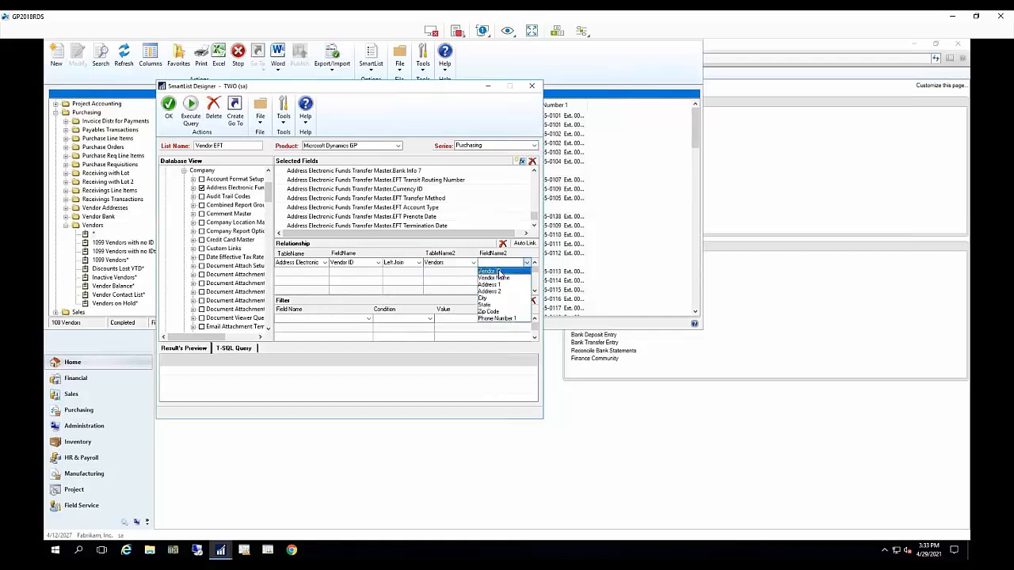
click(499, 271)
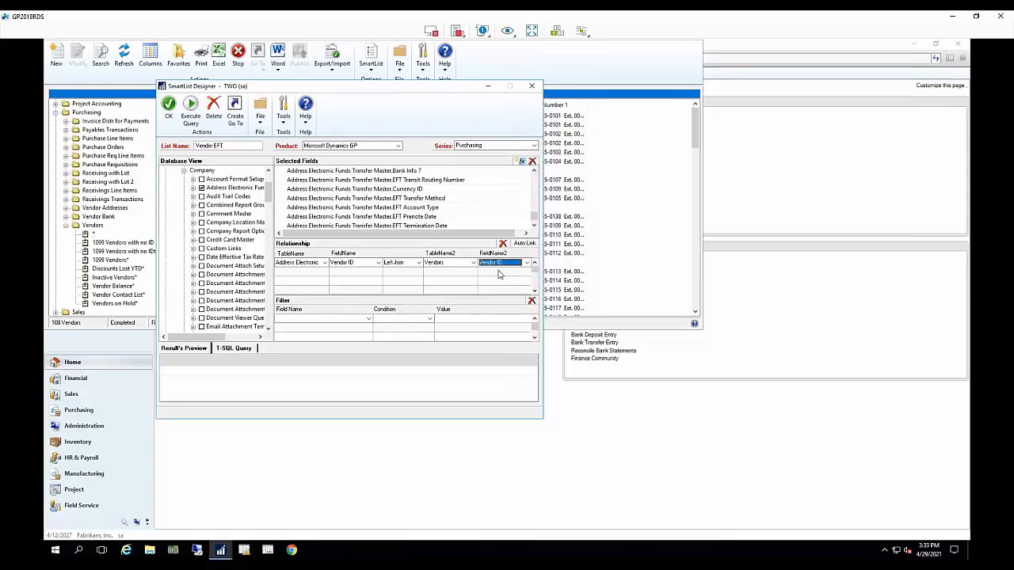
Save the SmartList design, check the EFT columns in its results, and open the default favorite under Vendor EFT.
click(169, 119)
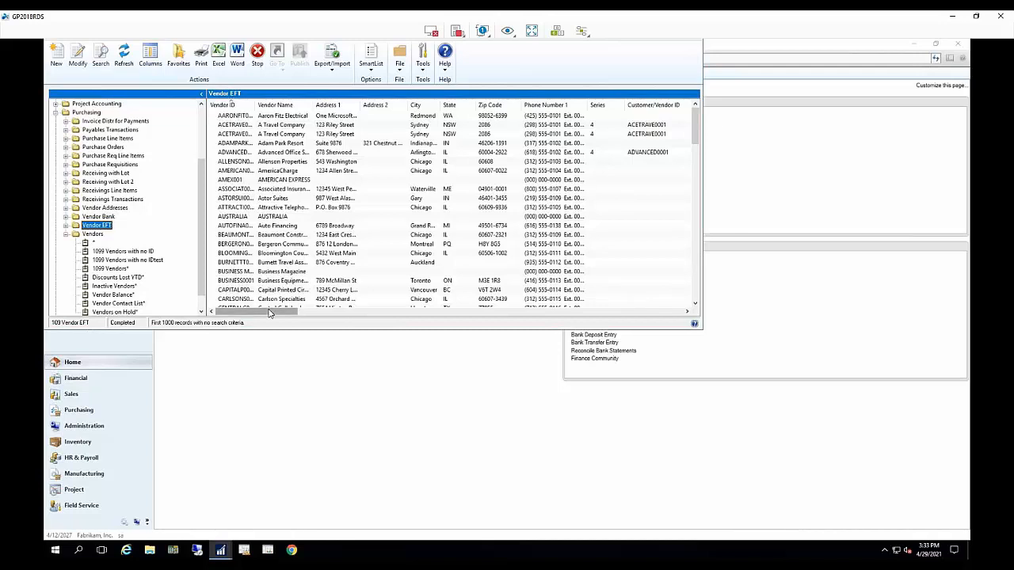
drag(270, 312, 428, 316)
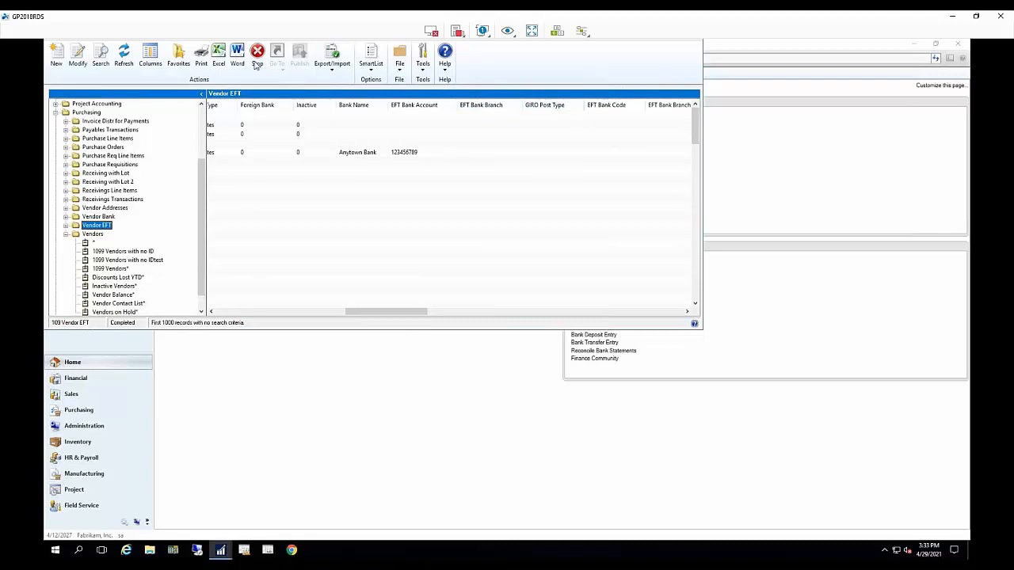
click(66, 226)
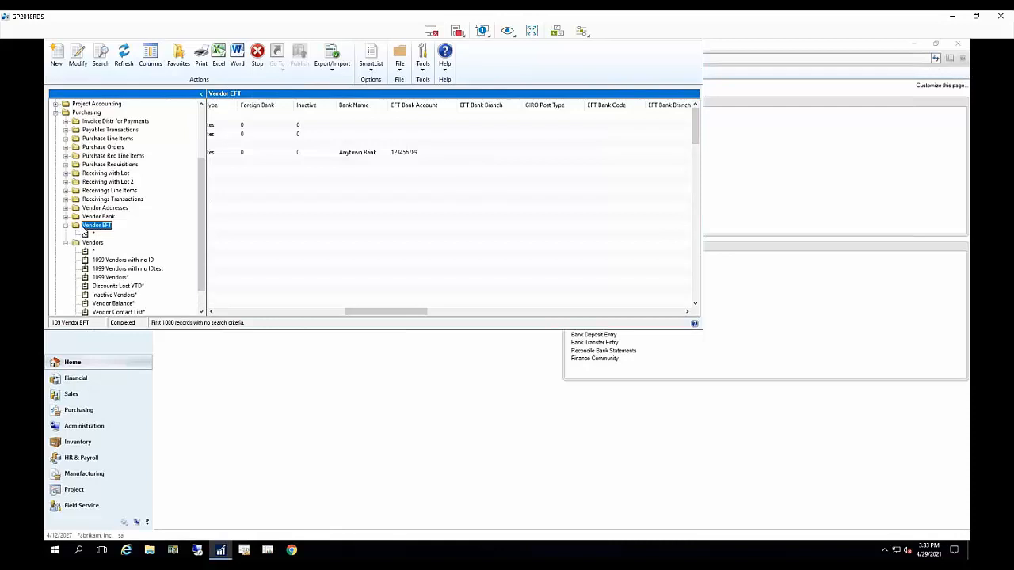
click(89, 235)
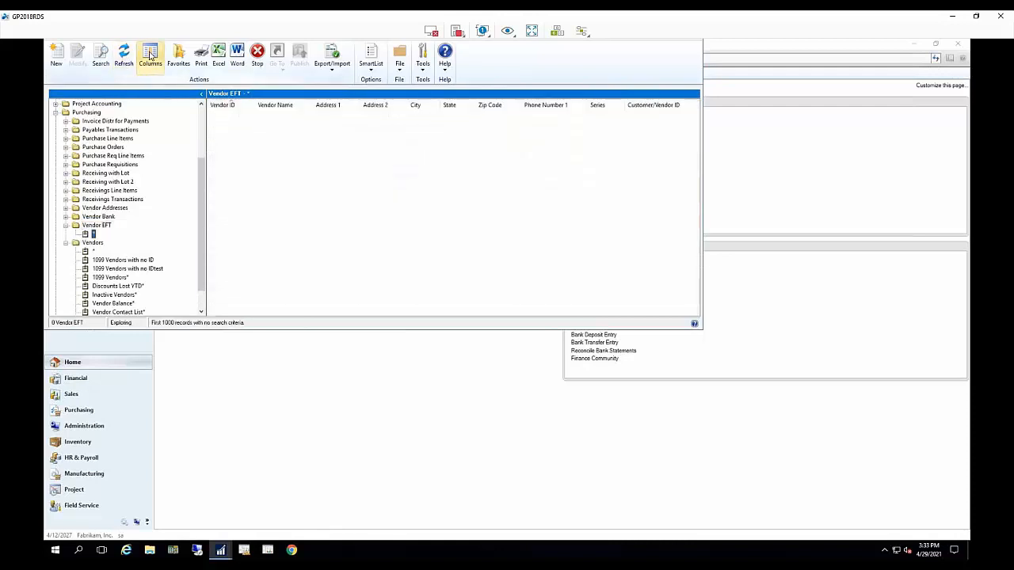
Remove the Customer/Vendor ID, Address Code and duplicate Vendor ID columns from the Vendor EFT list display.
click(150, 63)
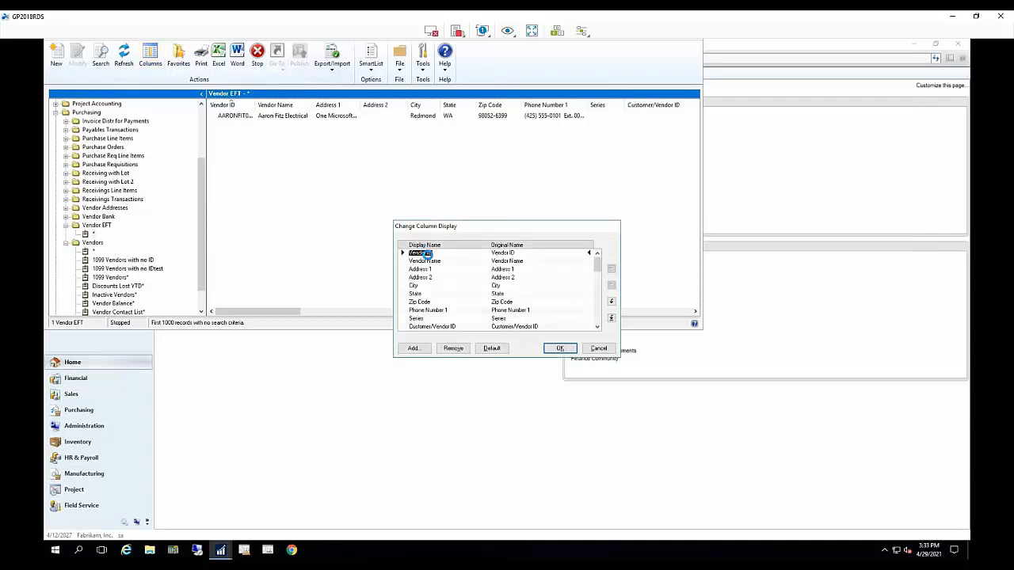
click(597, 327)
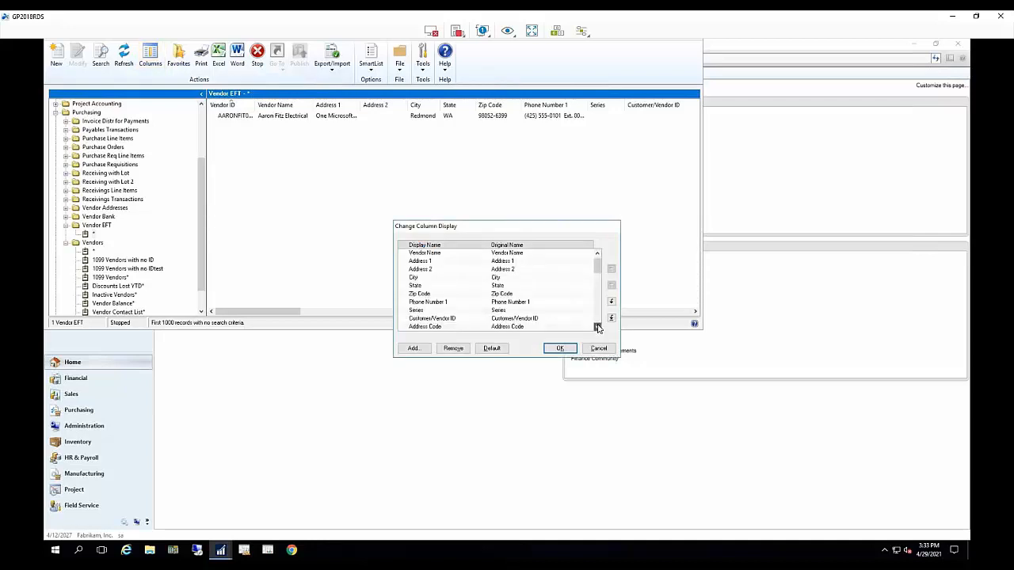
click(598, 327)
click(597, 327)
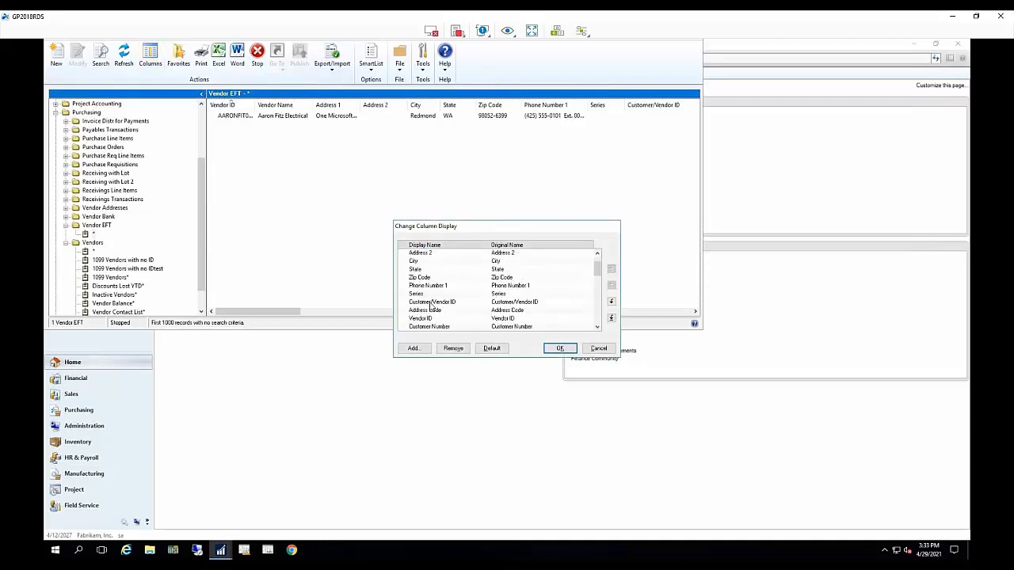
click(433, 302)
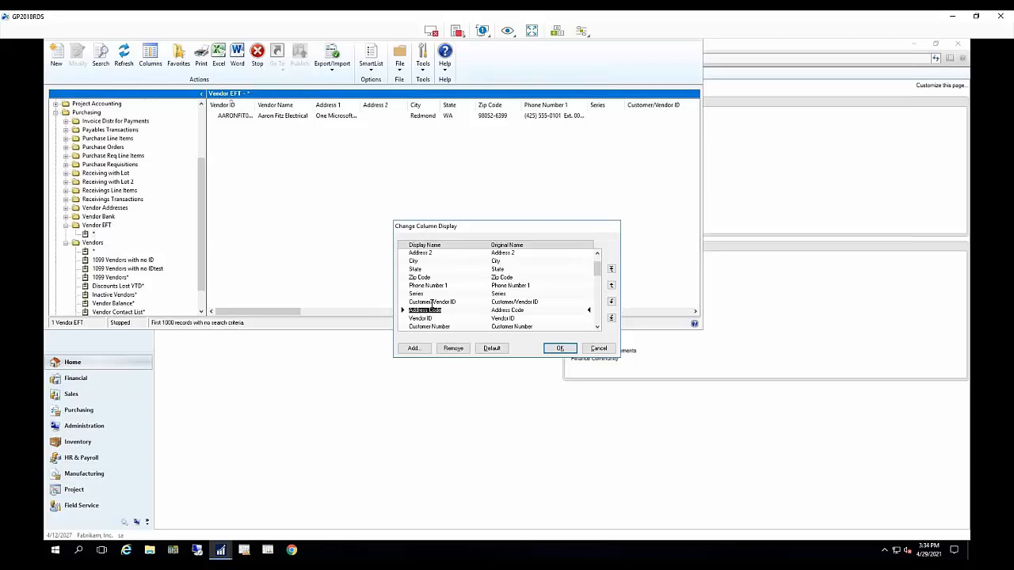
click(453, 348)
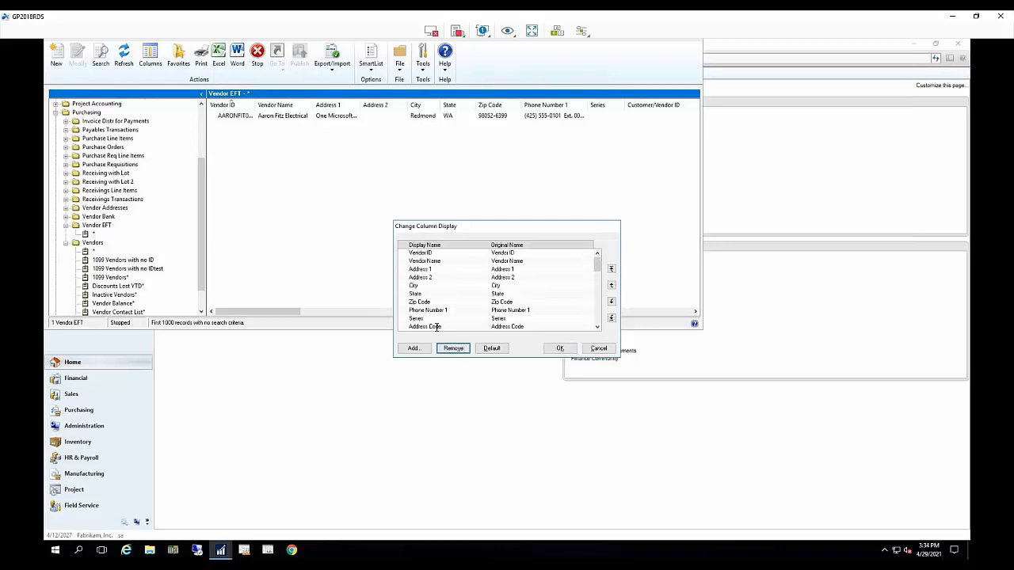
click(434, 328)
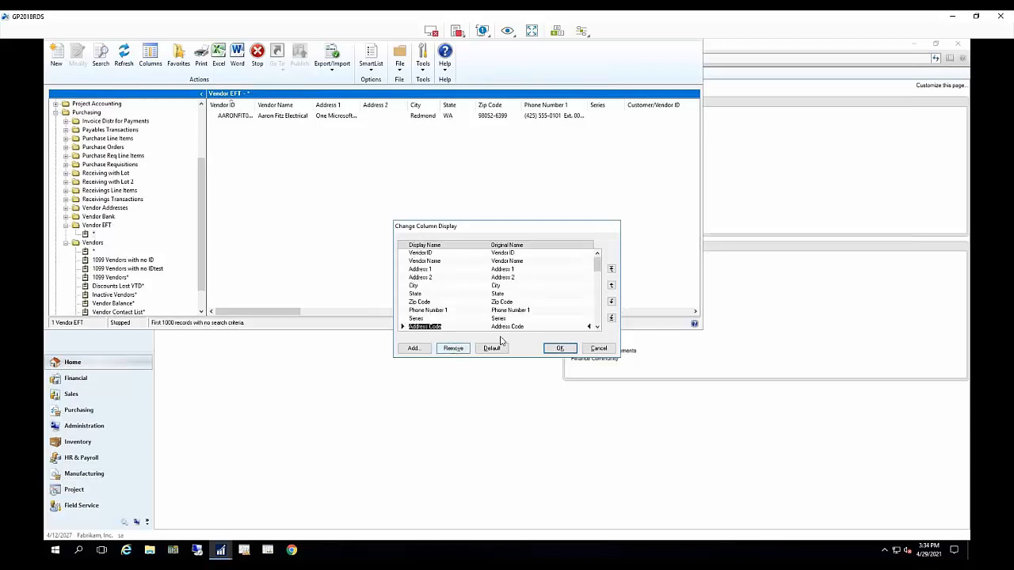
click(453, 348)
click(434, 327)
click(453, 348)
click(560, 349)
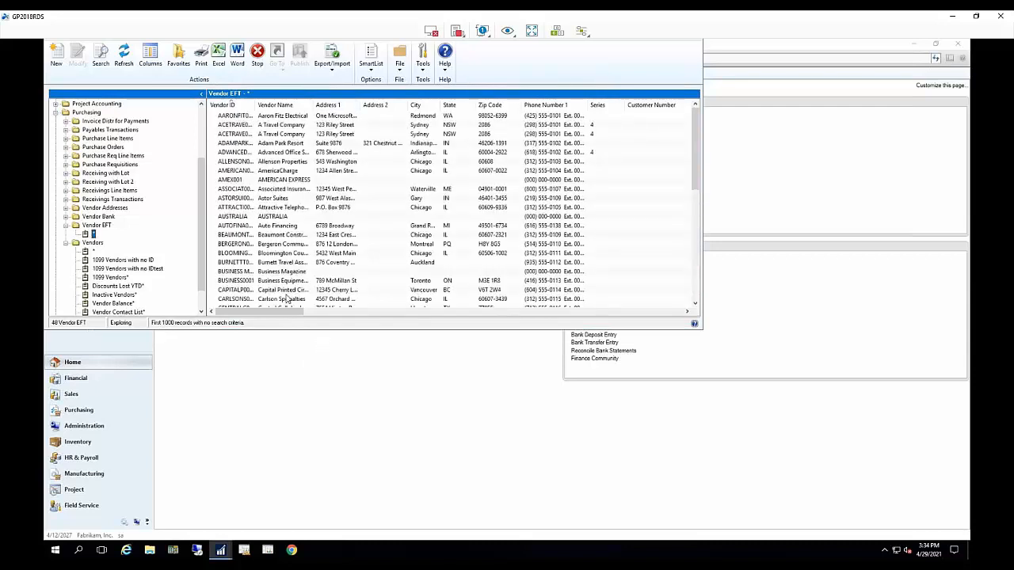
Save the trimmed list as a favorite named Vendor EFT clean, without a reminder, and check its EFT bank columns.
click(181, 60)
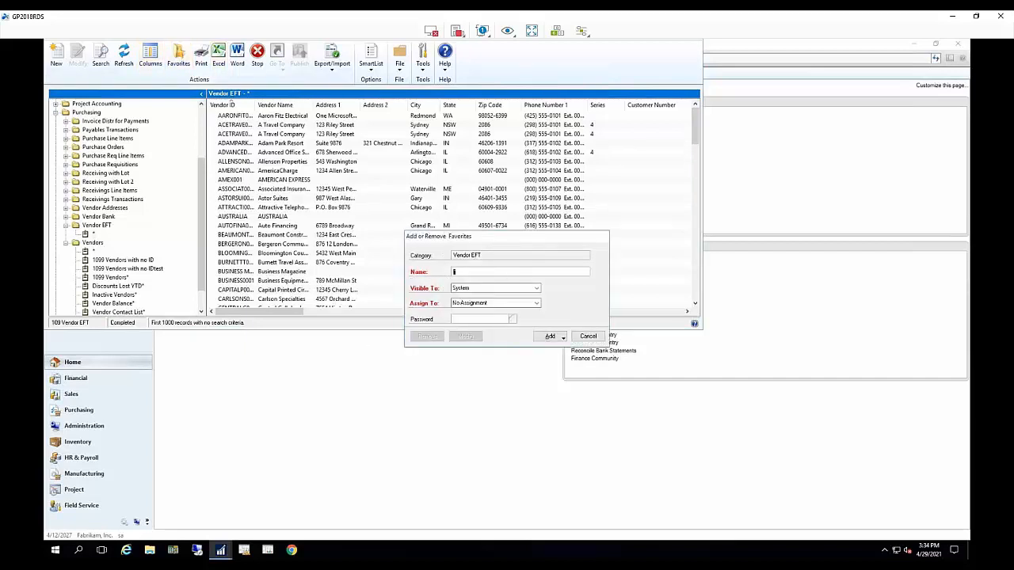
text(Vendor EFT clean)
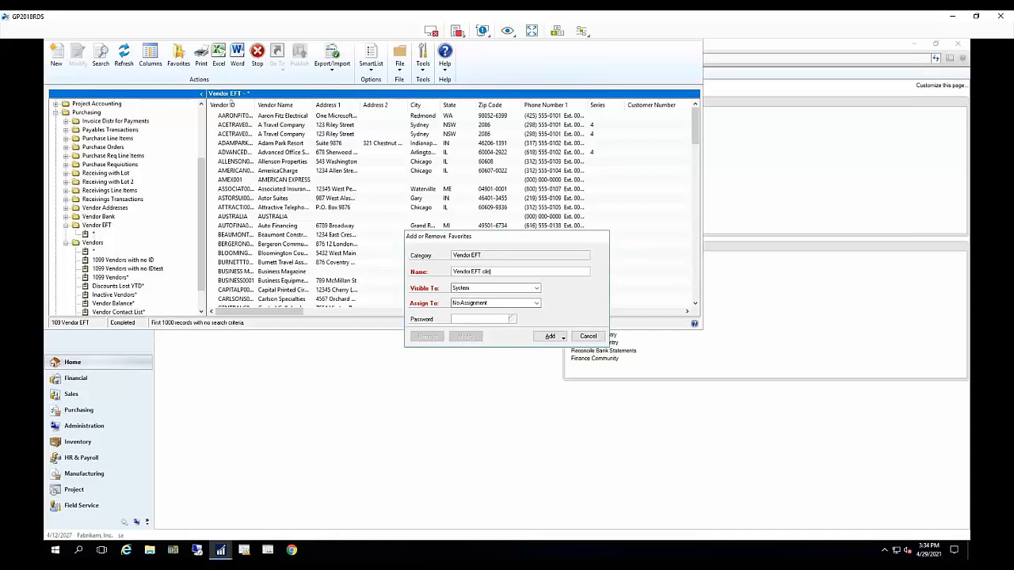
click(554, 339)
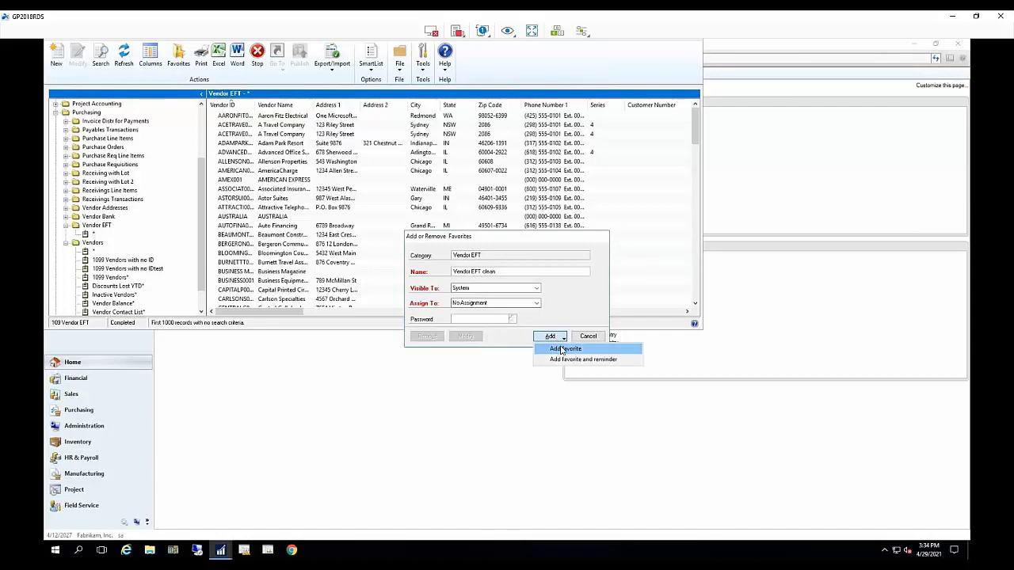
click(562, 349)
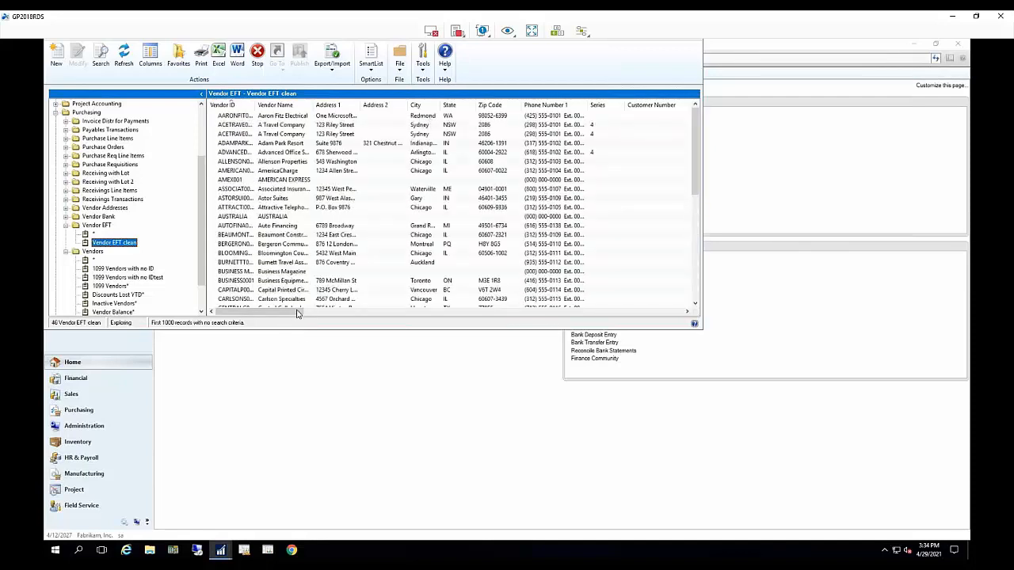
drag(296, 311, 398, 325)
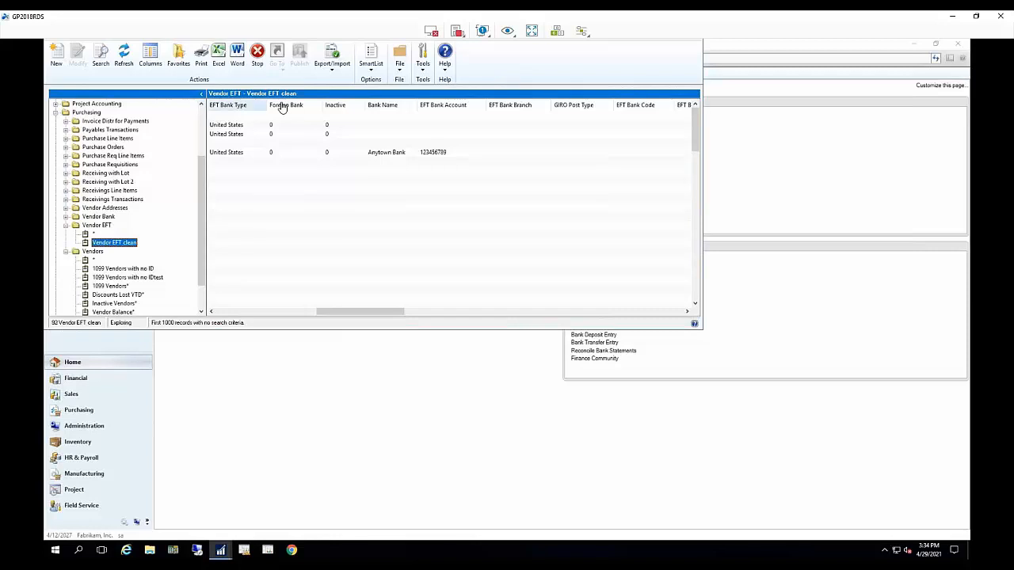
Sort the Vendor EFT clean list by EFT Bank Type and compare its vendor details with the EFT bank columns.
click(233, 108)
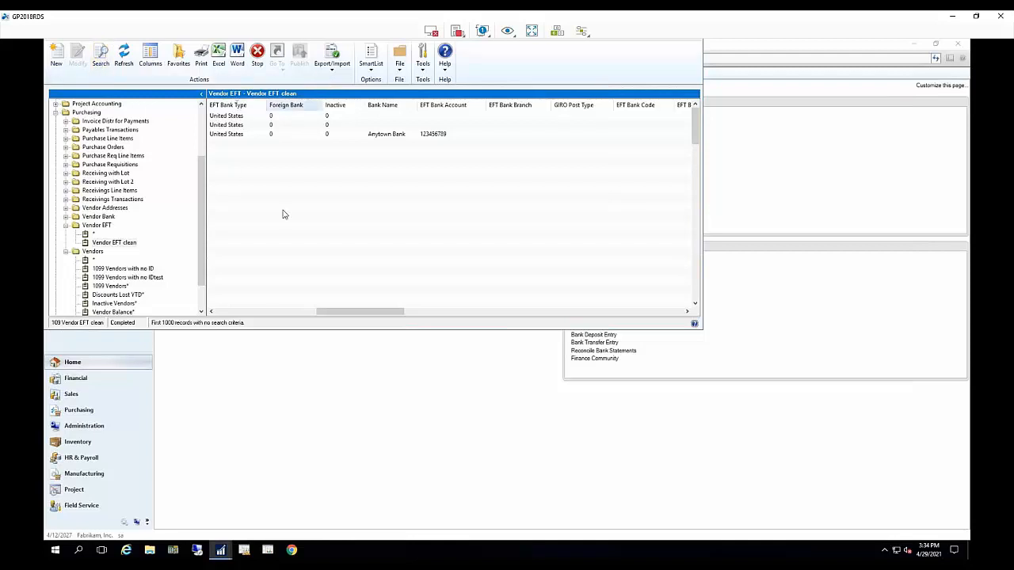
drag(341, 314, 230, 319)
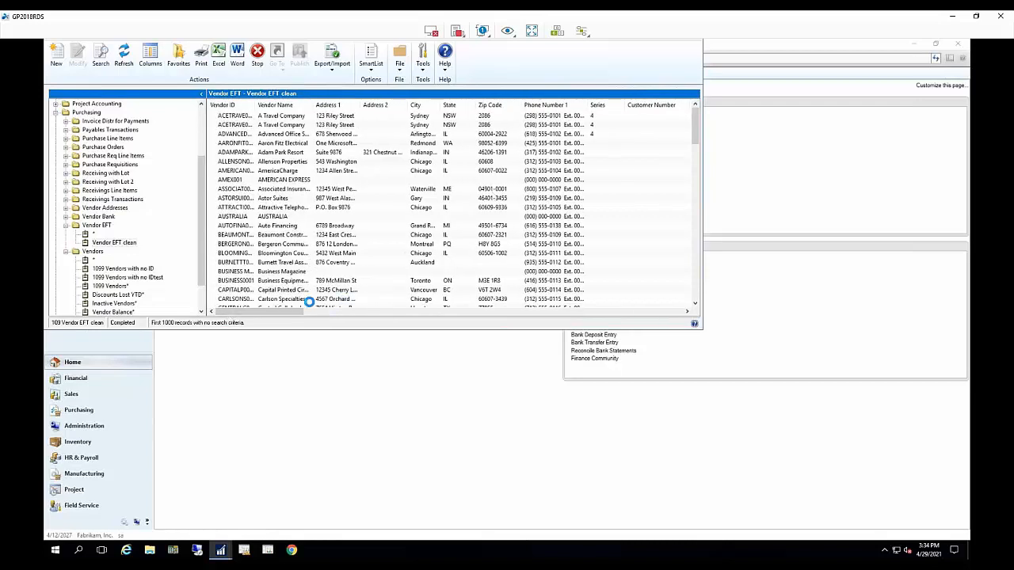
drag(315, 320, 376, 321)
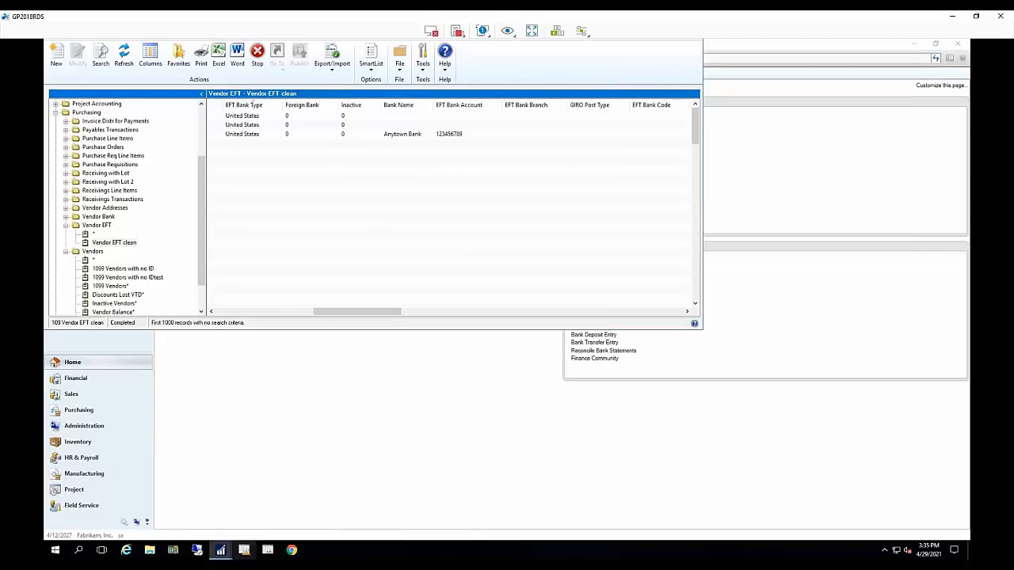
Switch to the GP UGM April 2021 presentation in PowerPoint, start the slide show from the current slide, and advance to Printing 1099's & NEC.
click(244, 549)
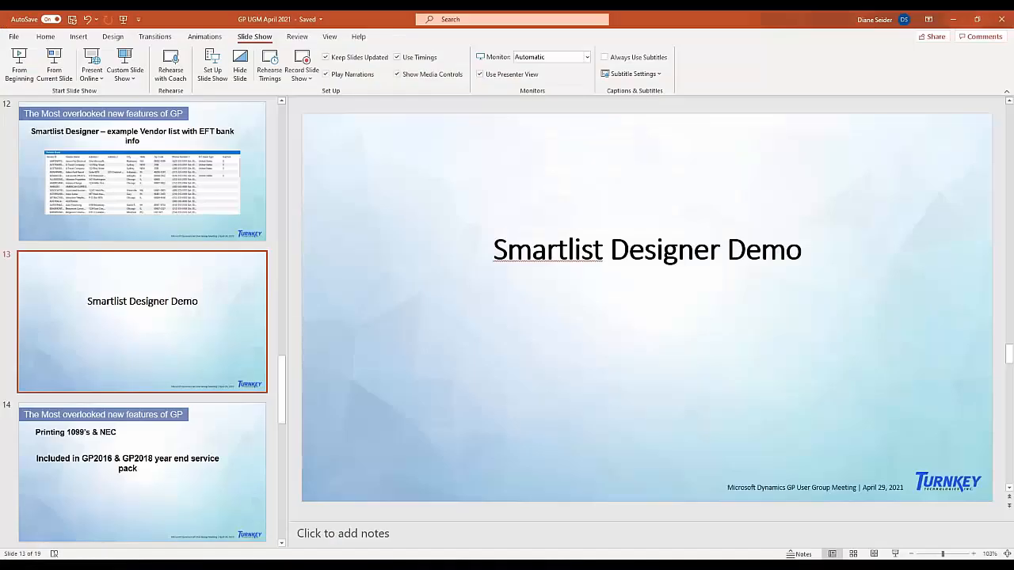
click(56, 82)
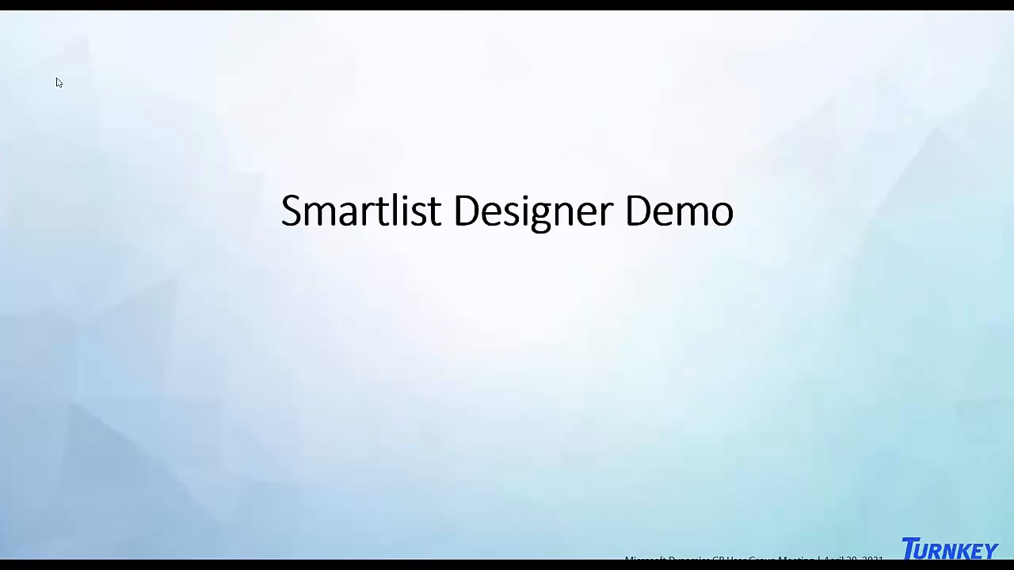
key(Right)
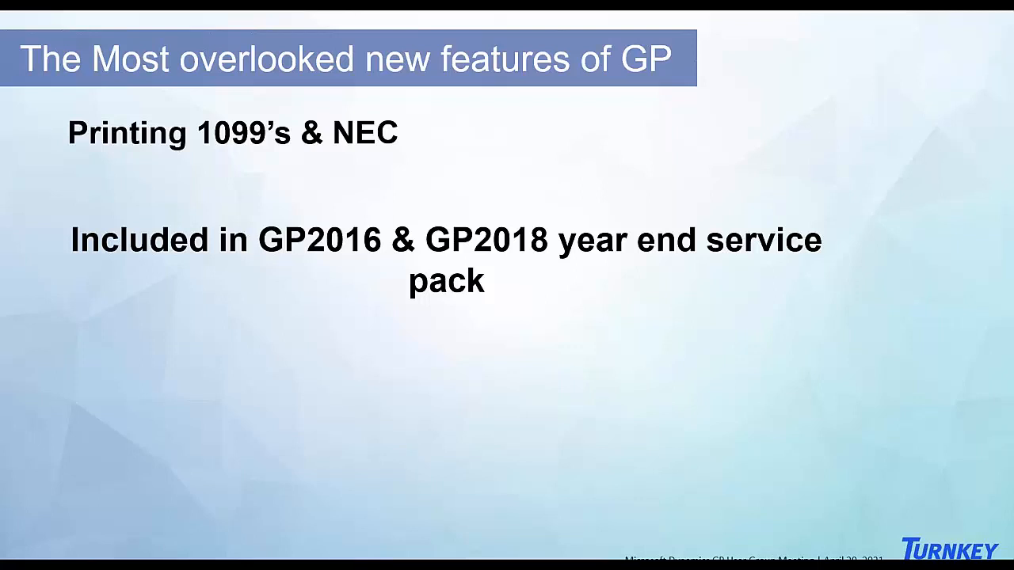